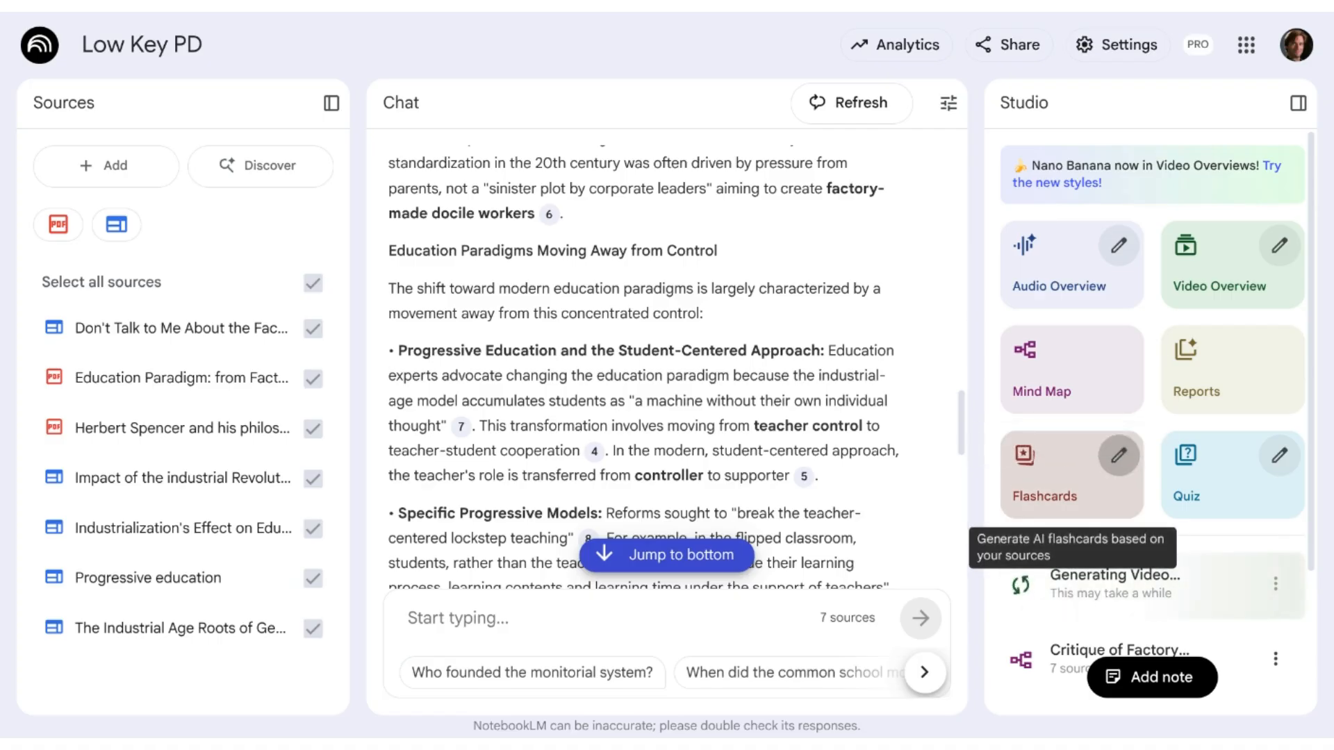
Open the flashcard customization and enter the topic "keep things simple, do not ask about specific authors or philosphers".
{"action": "left_click", "coordinate": [1118, 457]}
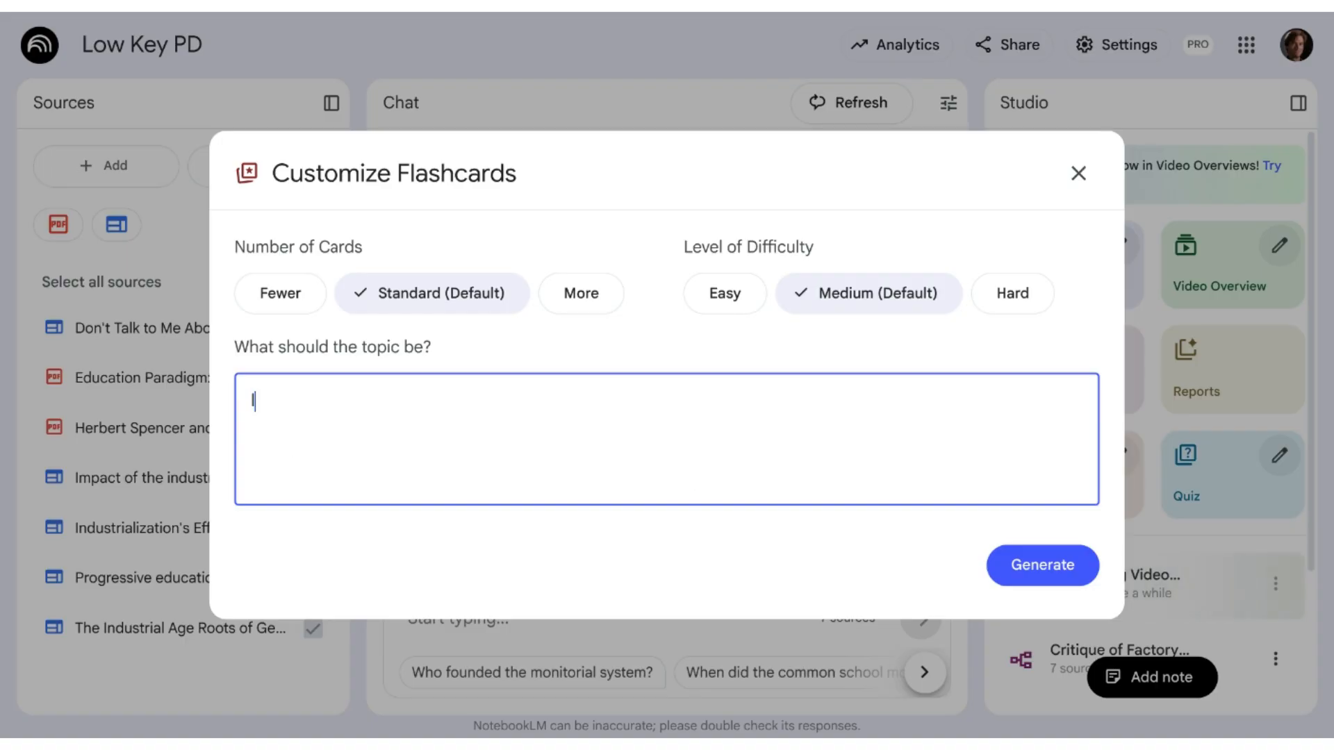
{"action": "type", "text": "keep "}
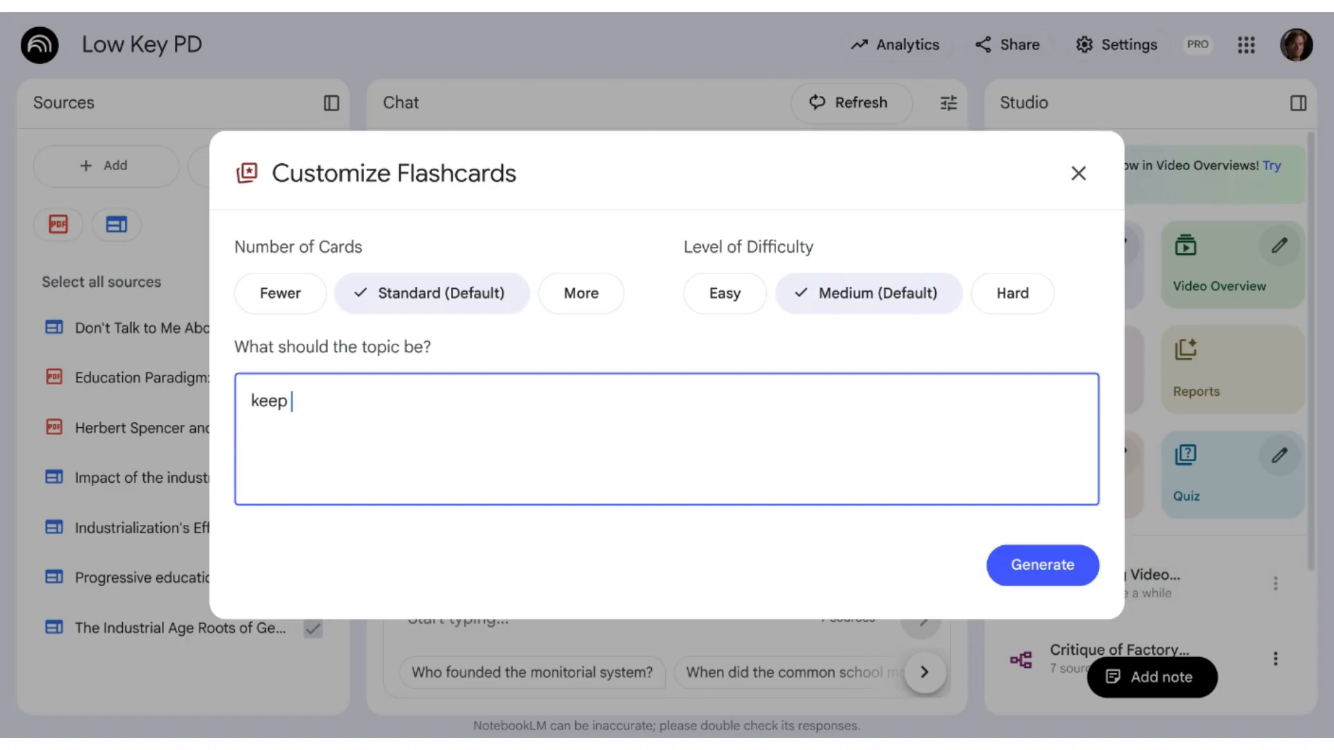
{"action": "type", "text": "things s"}
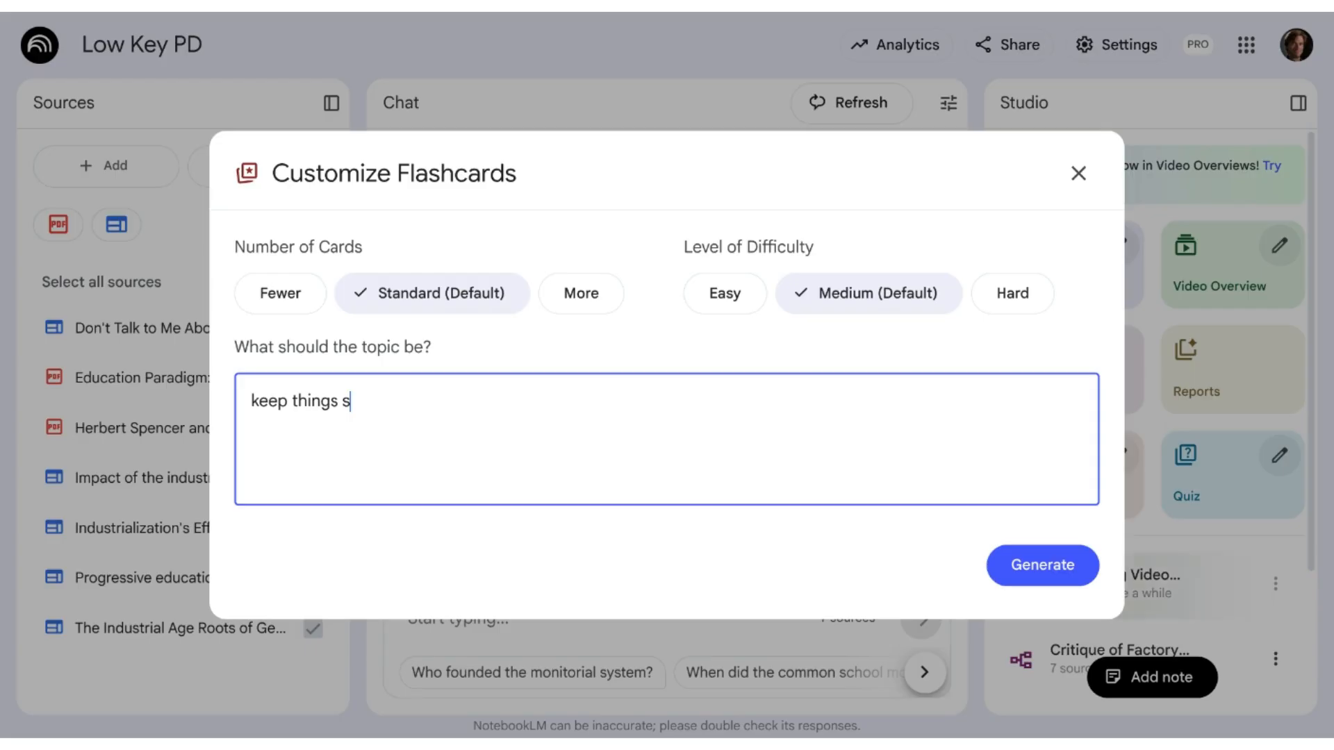
{"action": "type", "text": "inmp"}
{"action": "key", "text": "BackSpace"}
{"action": "key", "text": "BackSpace"}
{"action": "key", "text": "BackSpace"}
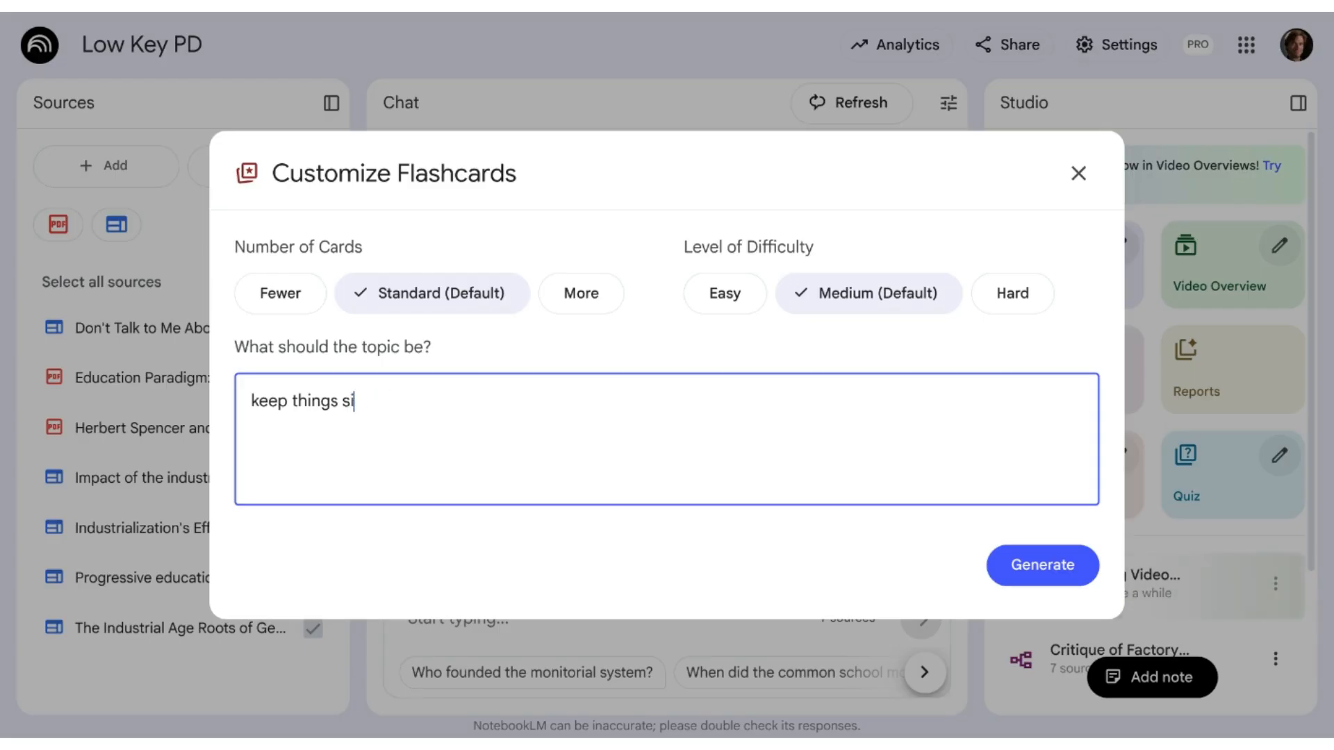
{"action": "type", "text": "mple, do n"}
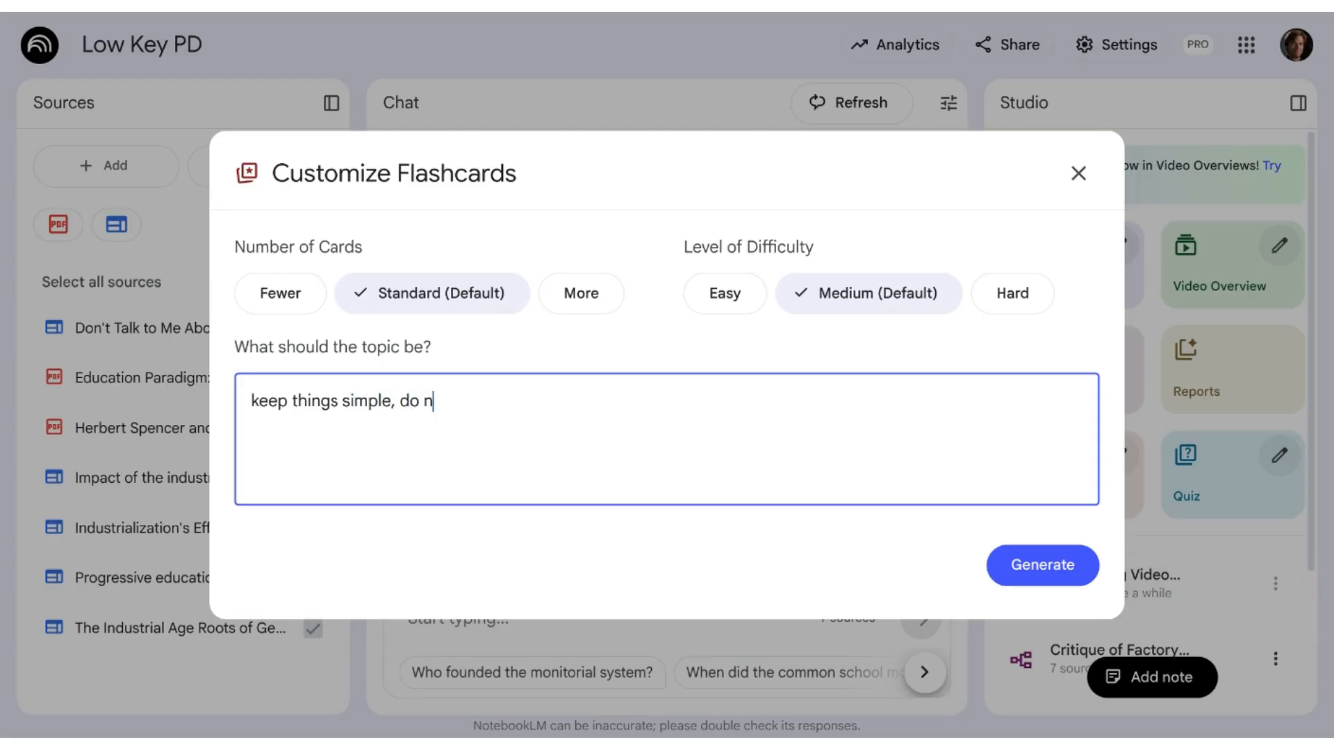
{"action": "type", "text": "ot ask ab"}
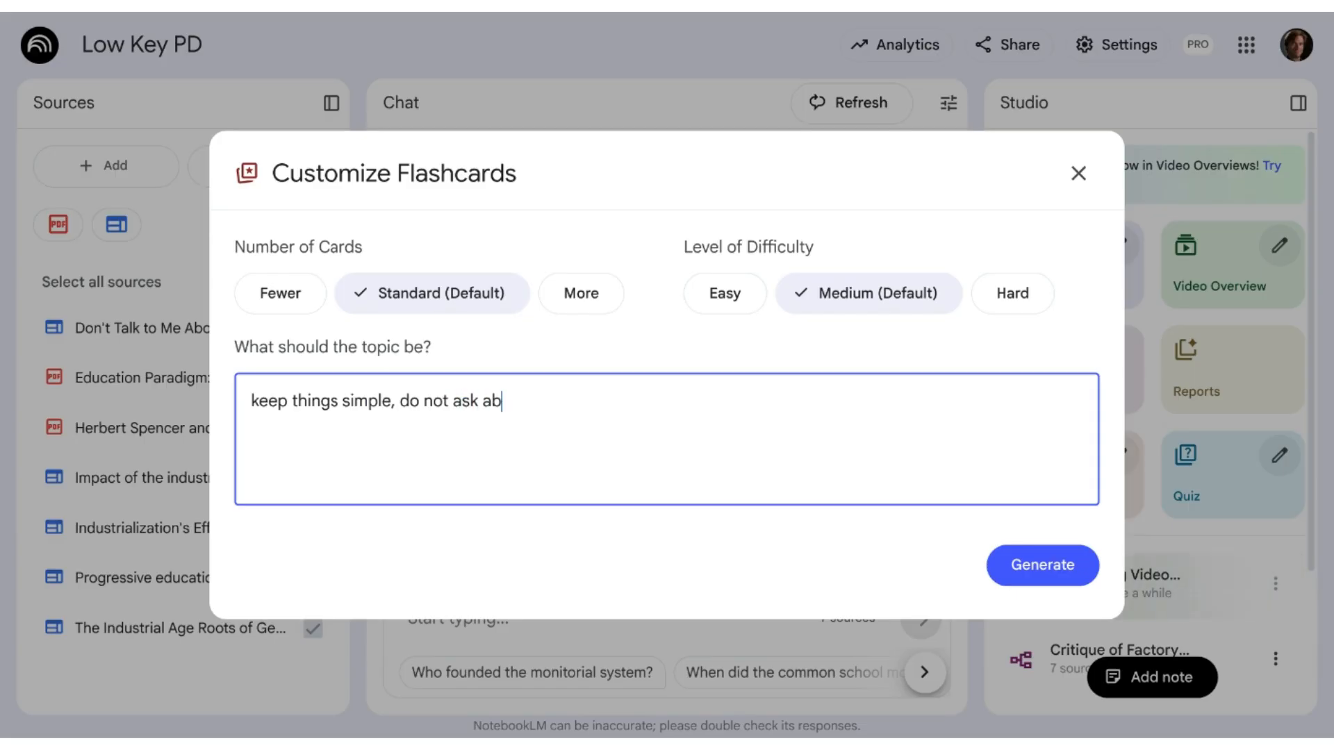
{"action": "type", "text": "out specific a"}
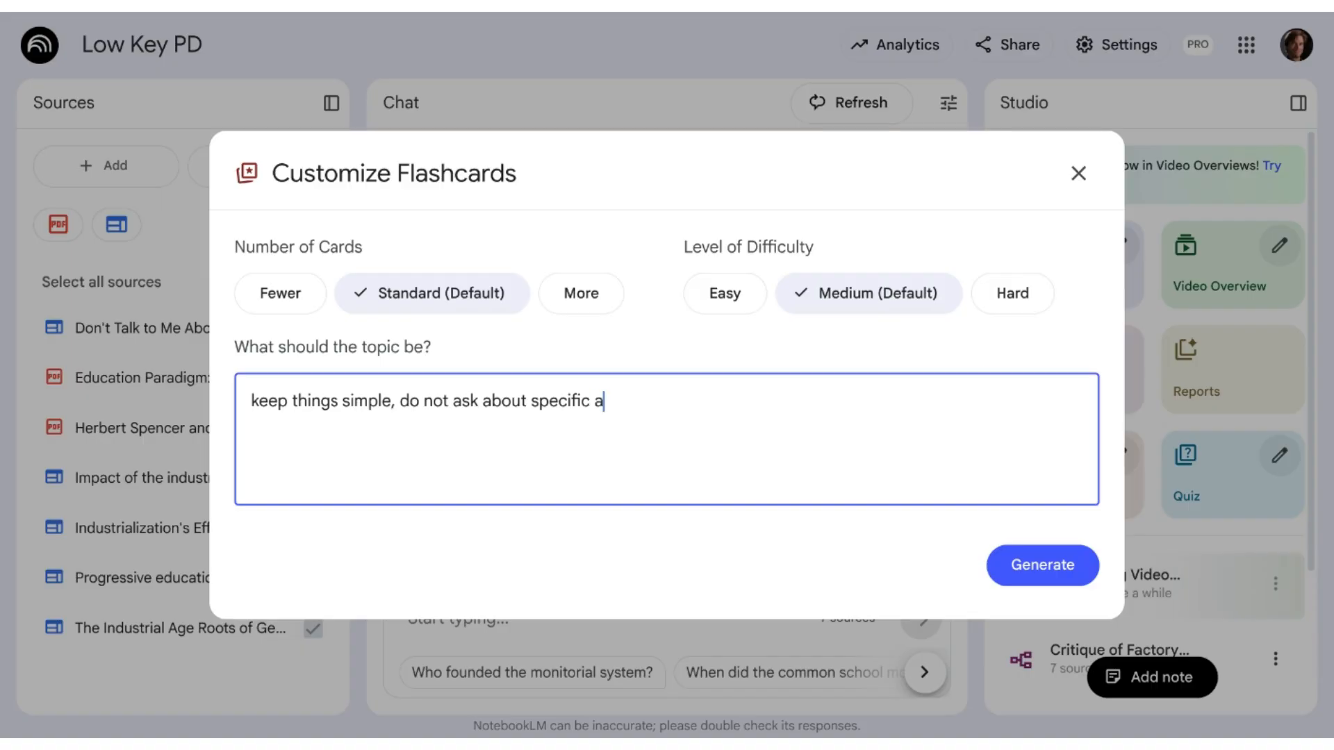
{"action": "type", "text": "utho"}
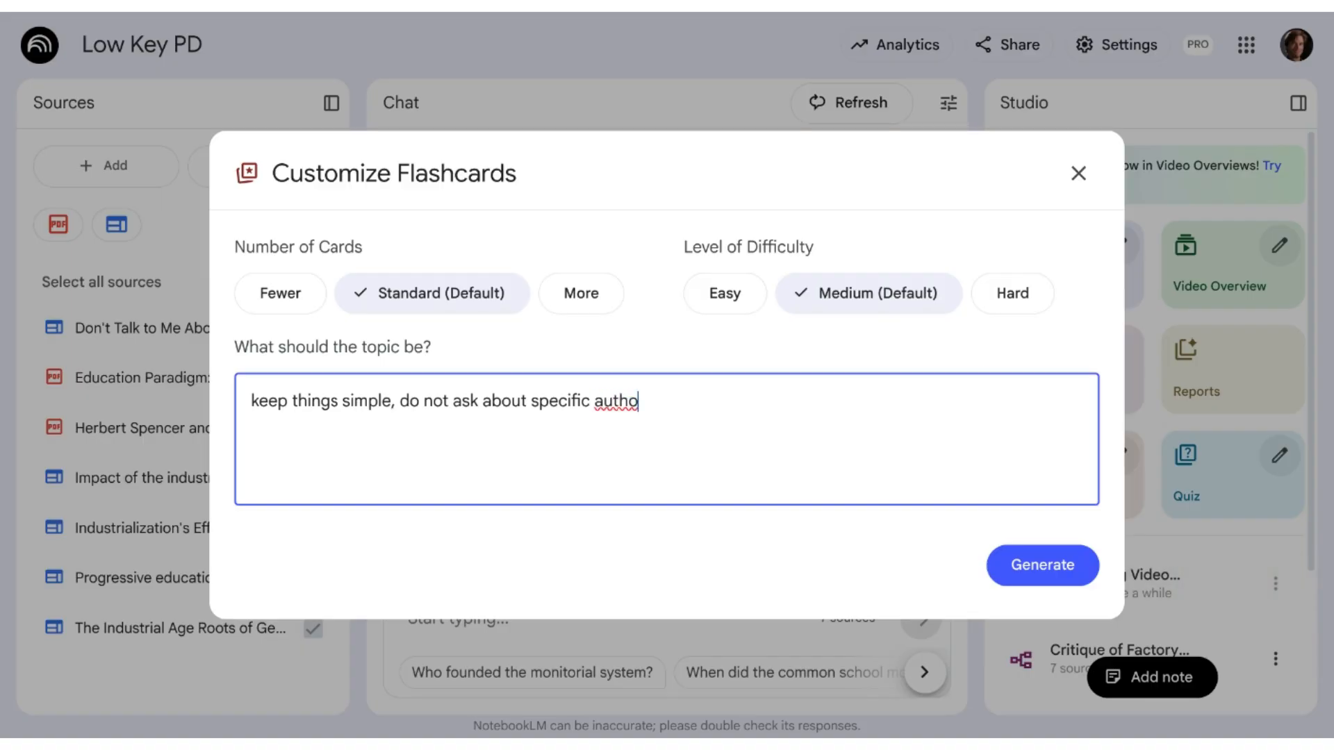
{"action": "type", "text": "rs or "}
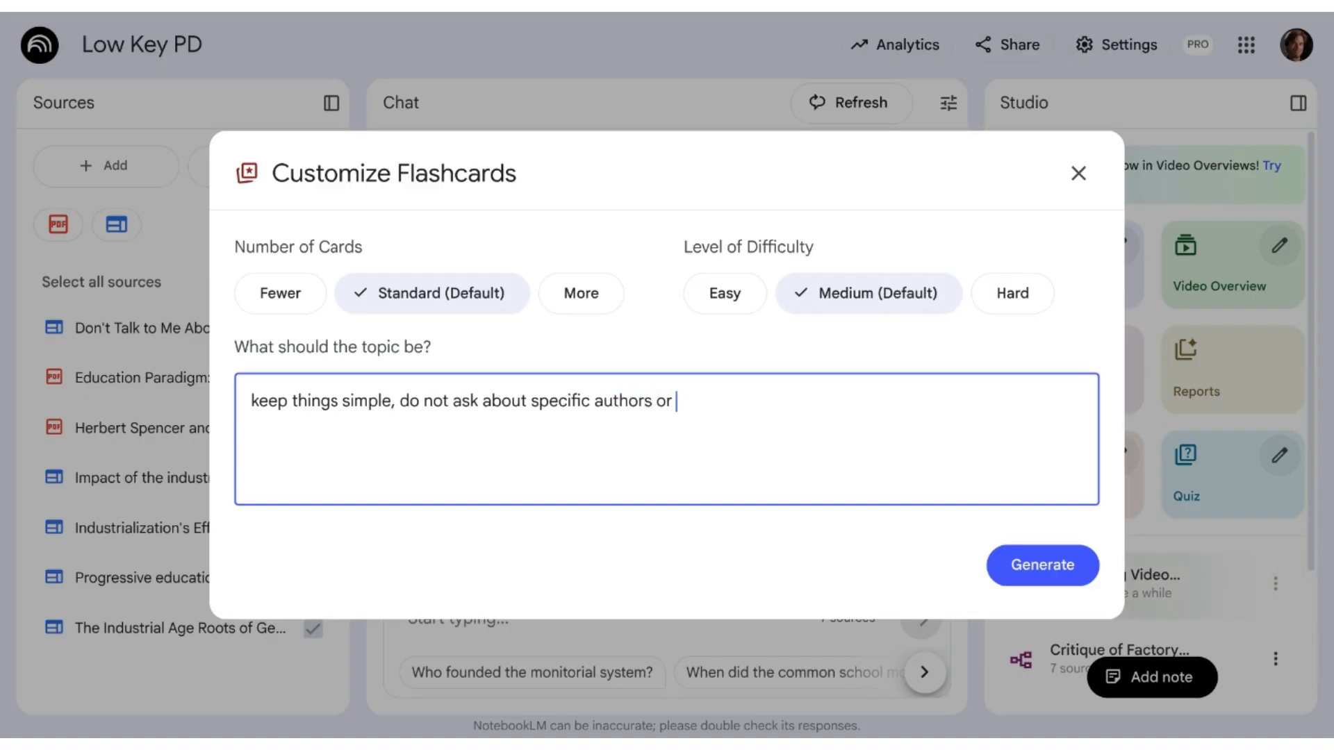
{"action": "type", "text": "philosphers"}
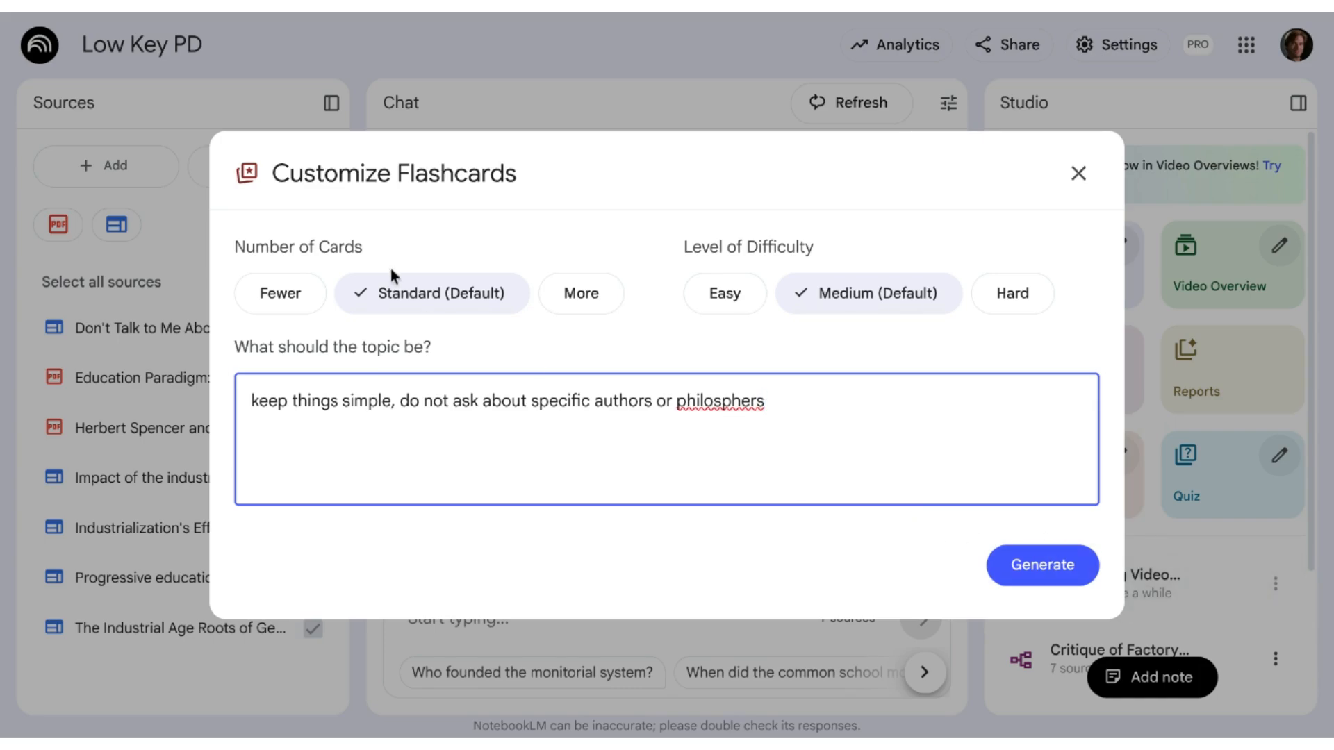
Generate the flashcards with Fewer cards and Easy difficulty, correcting the topic's last word to "philosophers".
{"action": "left_click", "coordinate": [290, 297]}
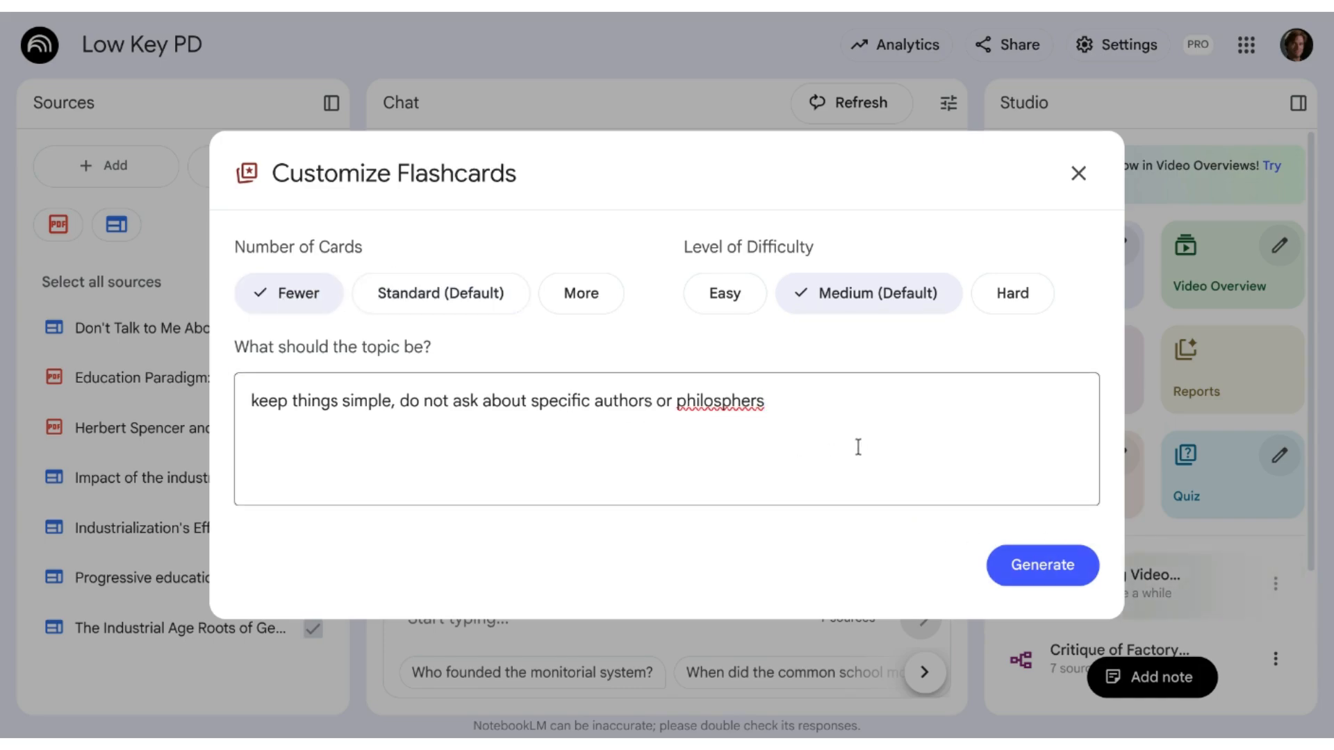
{"action": "left_click", "coordinate": [724, 305]}
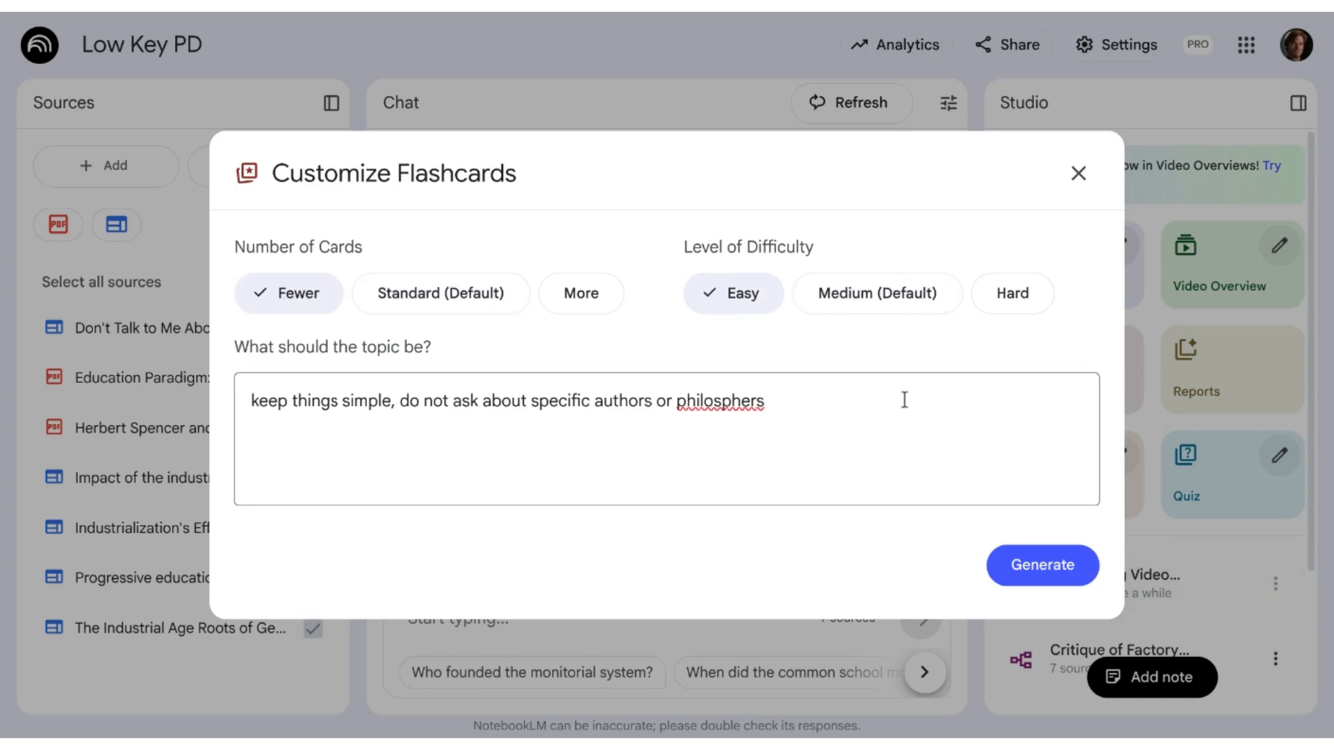
{"action": "left_click", "coordinate": [721, 402]}
{"action": "type", "text": "o"}
{"action": "left_click", "coordinate": [1059, 566]}
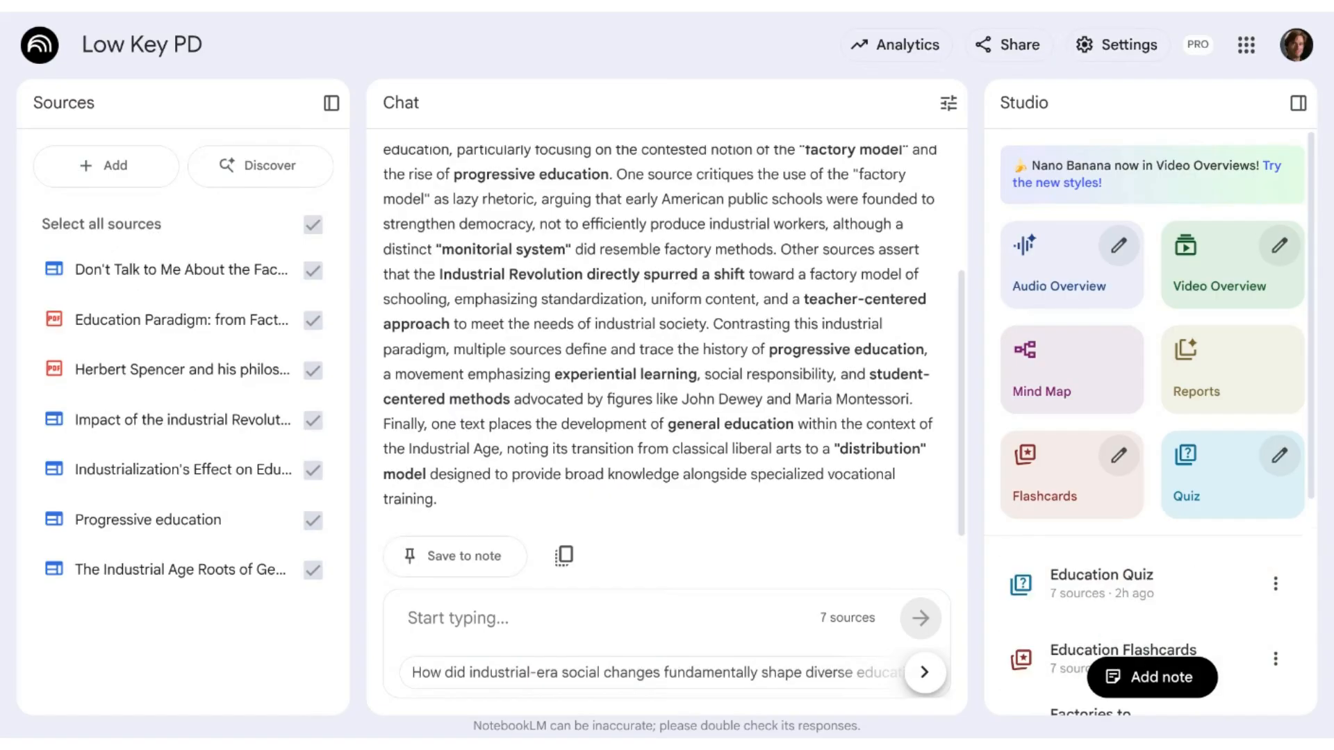
Open the Education Flashcards set, reveal the first card's answer and request an explanation of it.
{"action": "scroll", "coordinate": [1188, 528], "scroll_direction": "down", "scroll_amount": 4}
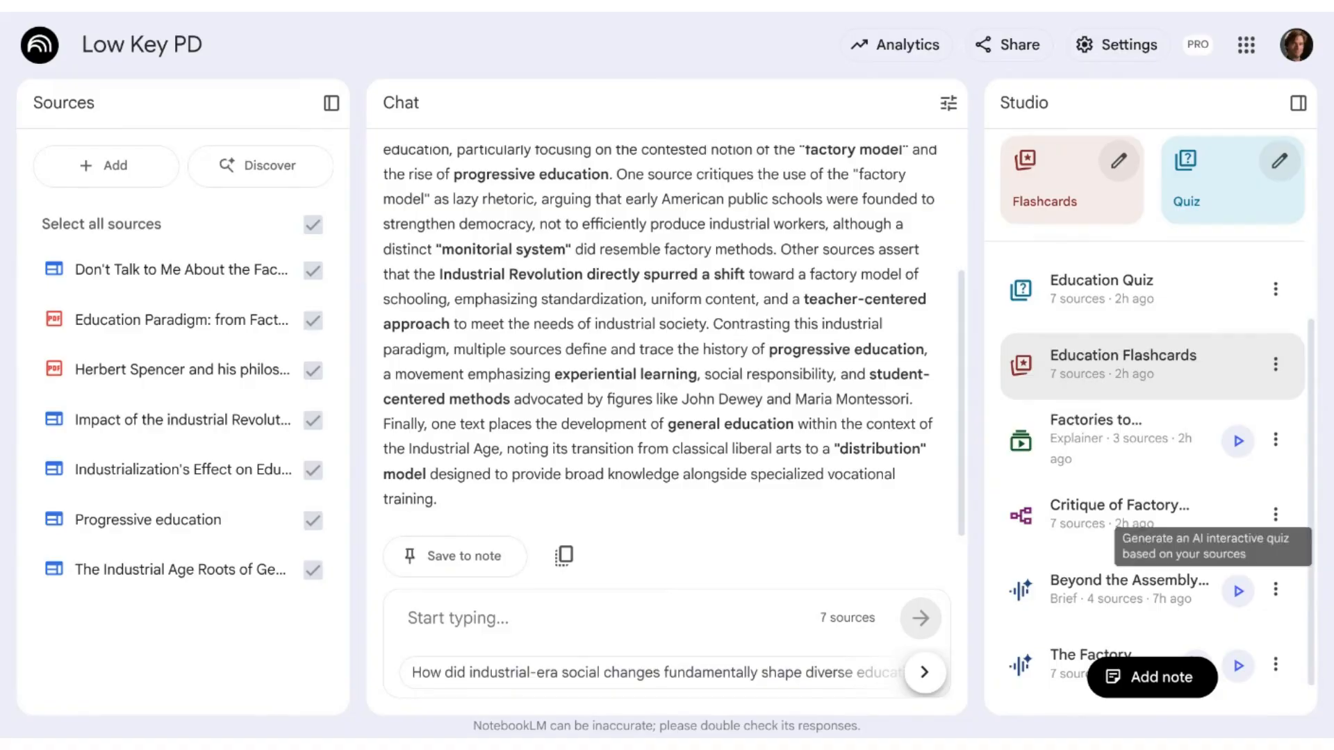
{"action": "left_click", "coordinate": [1087, 357]}
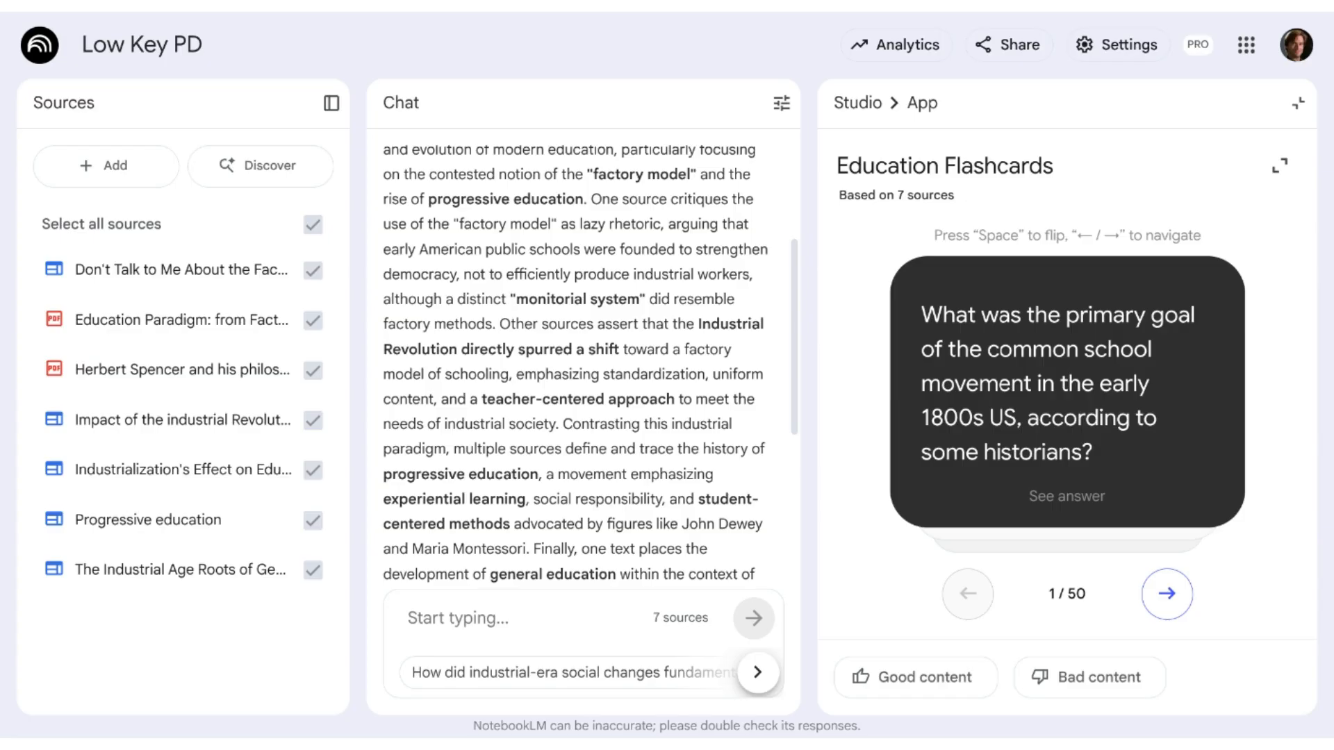
{"action": "left_click", "coordinate": [1156, 406]}
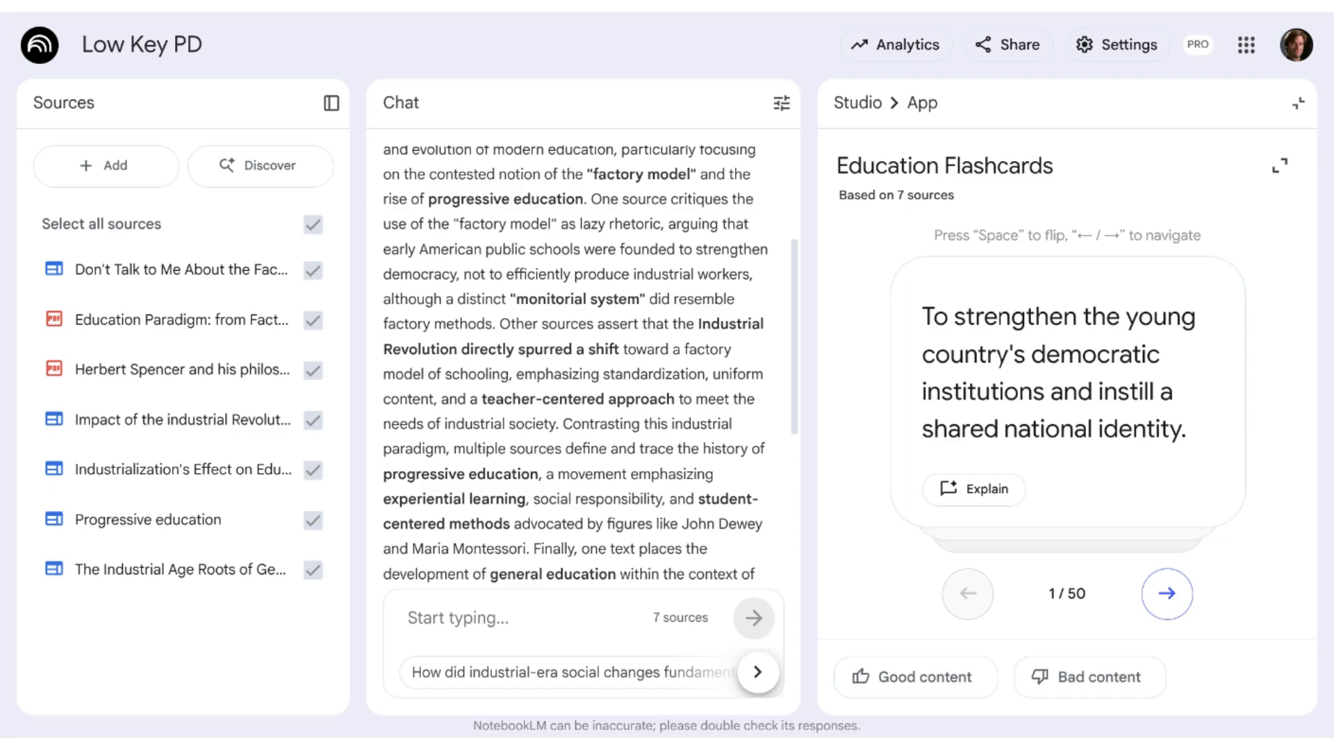
{"action": "left_click", "coordinate": [977, 497]}
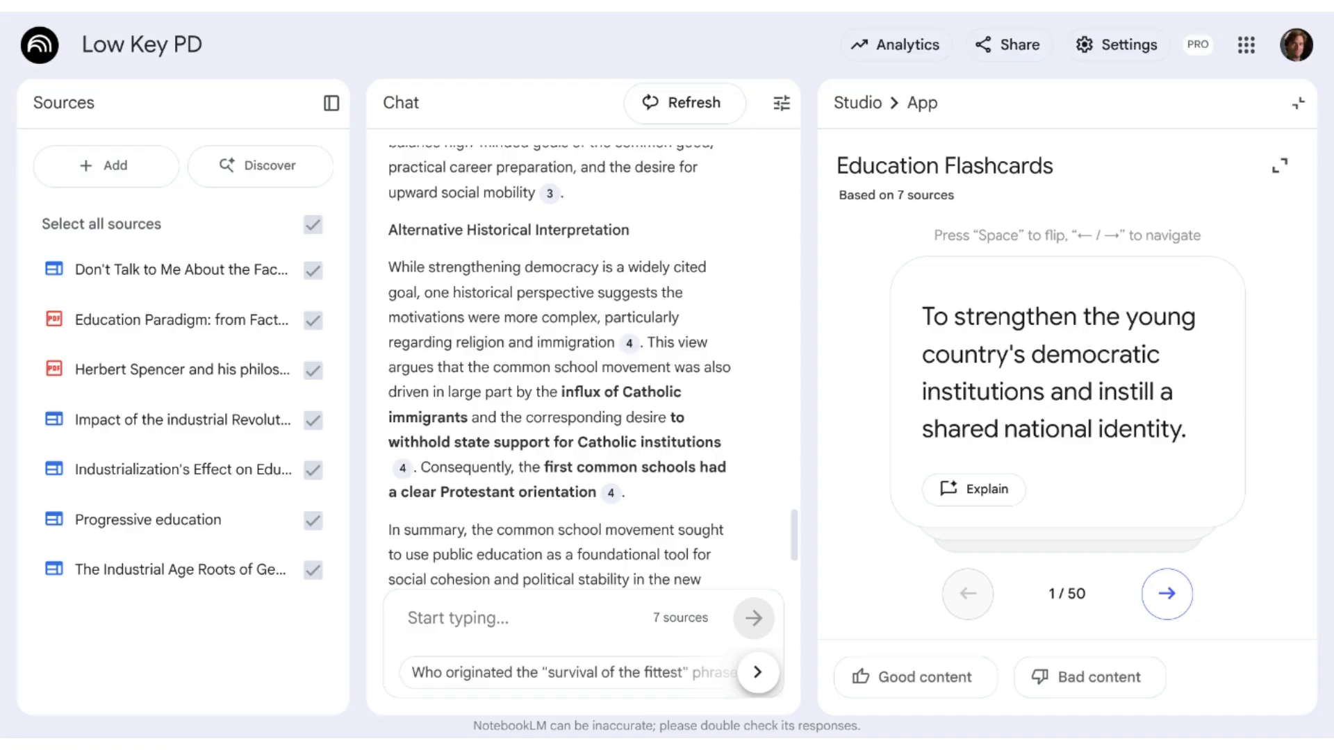
Browse forward through the Education Flashcards from the first card to card 13.
{"action": "left_click", "coordinate": [1176, 610]}
{"action": "left_click", "coordinate": [1176, 610]}
{"action": "left_click", "coordinate": [1176, 610]}
{"action": "left_click", "coordinate": [1177, 610]}
{"action": "left_click", "coordinate": [1176, 610]}
{"action": "left_click", "coordinate": [1176, 609]}
{"action": "left_click", "coordinate": [1176, 610]}
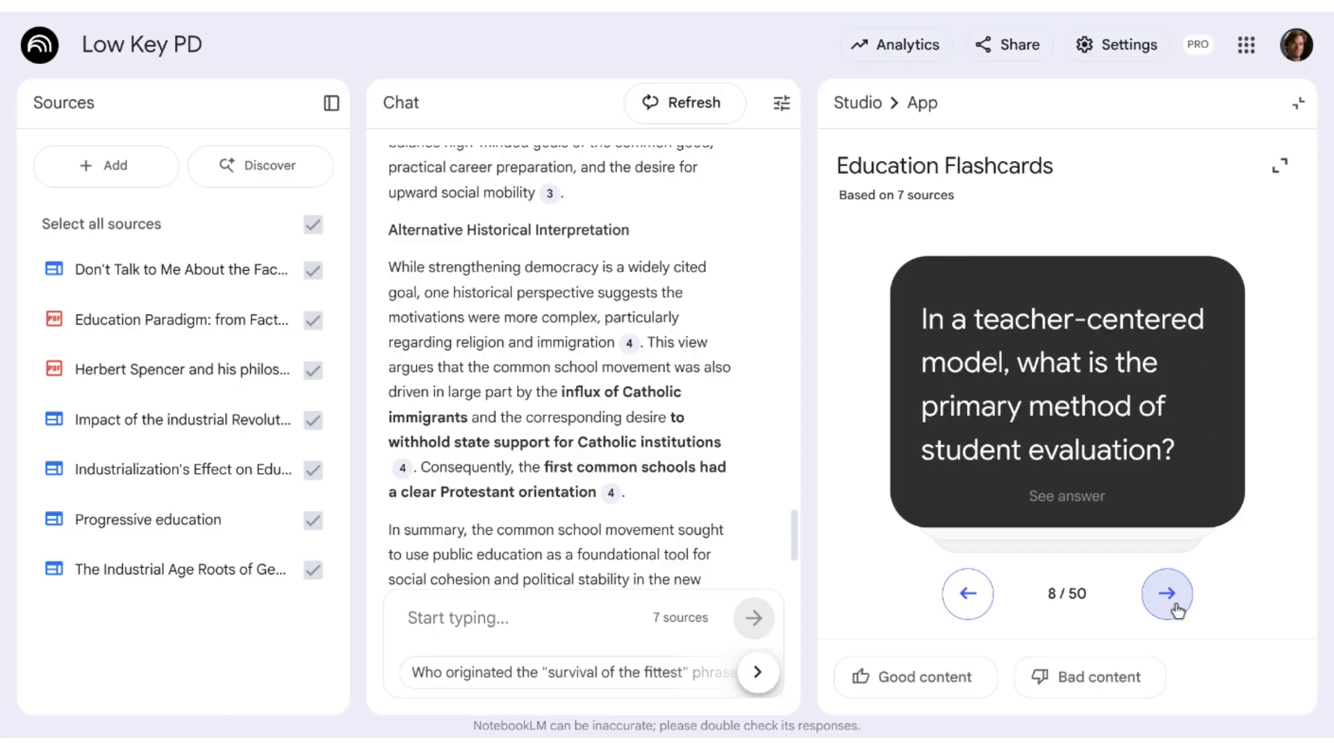
{"action": "left_click", "coordinate": [1176, 610]}
{"action": "left_click", "coordinate": [1176, 610]}
{"action": "left_click", "coordinate": [1176, 610]}
{"action": "left_click", "coordinate": [1176, 610]}
{"action": "left_click", "coordinate": [1176, 610]}
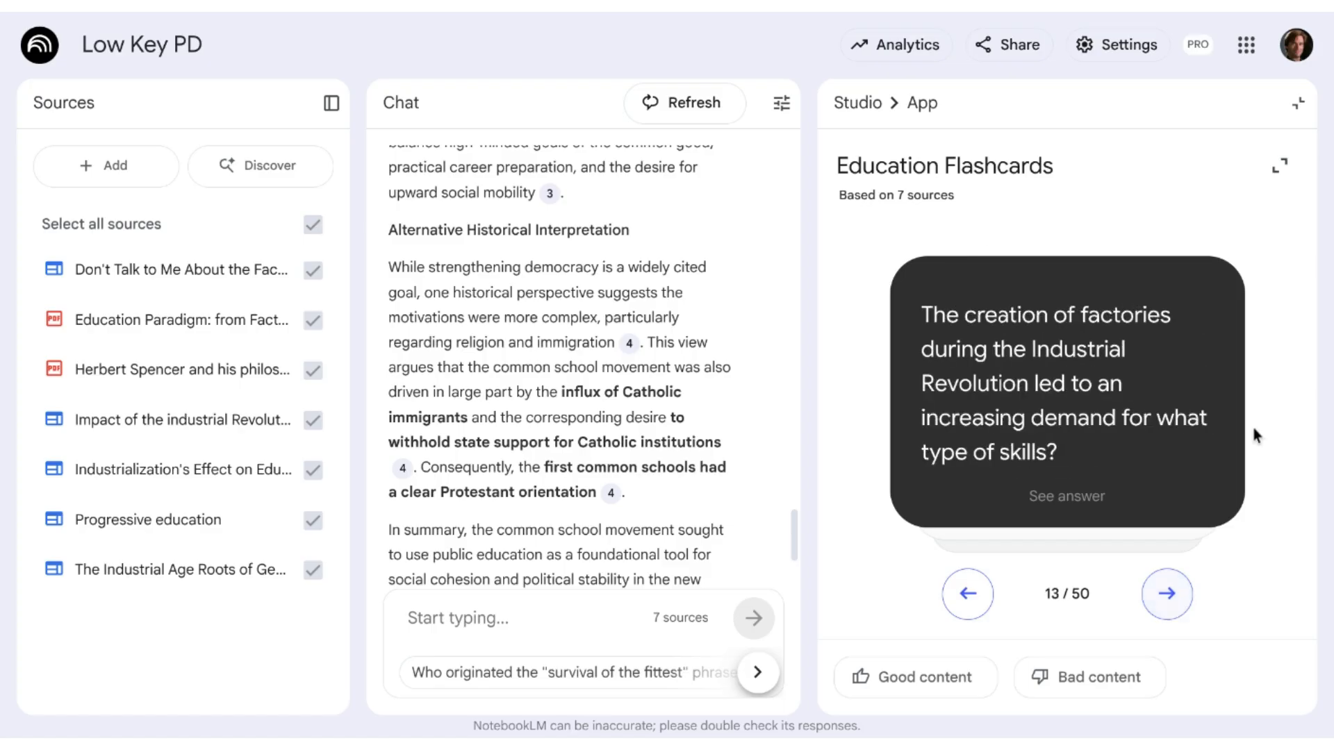